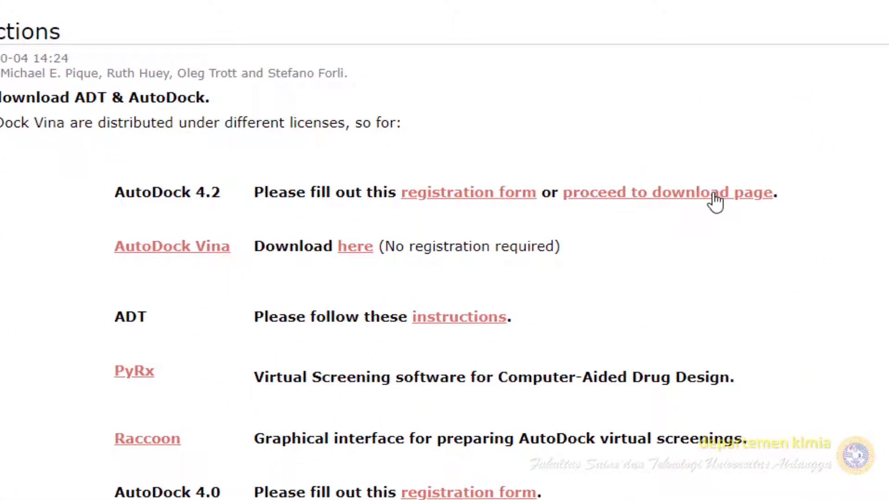
# - Download the AutoDock 4.2.6 Windows installer from the download page and save it
pyautogui.click(717, 199)
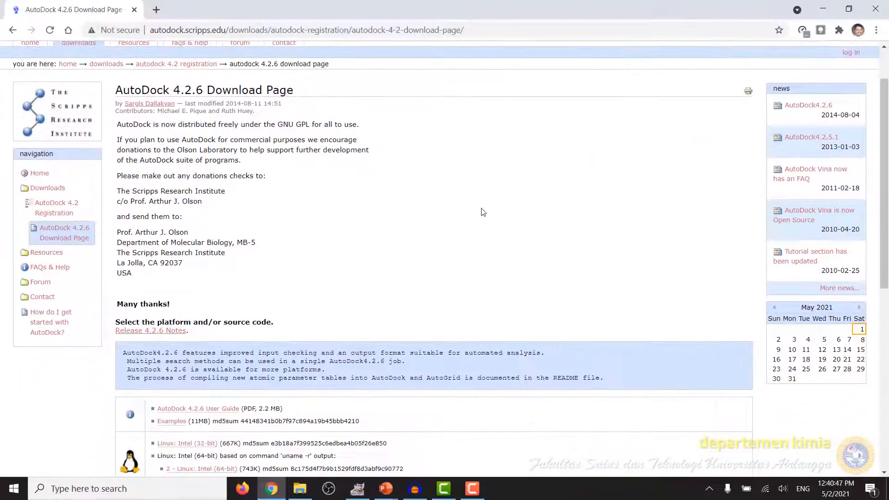
pyautogui.scroll(-8, 526, 213)
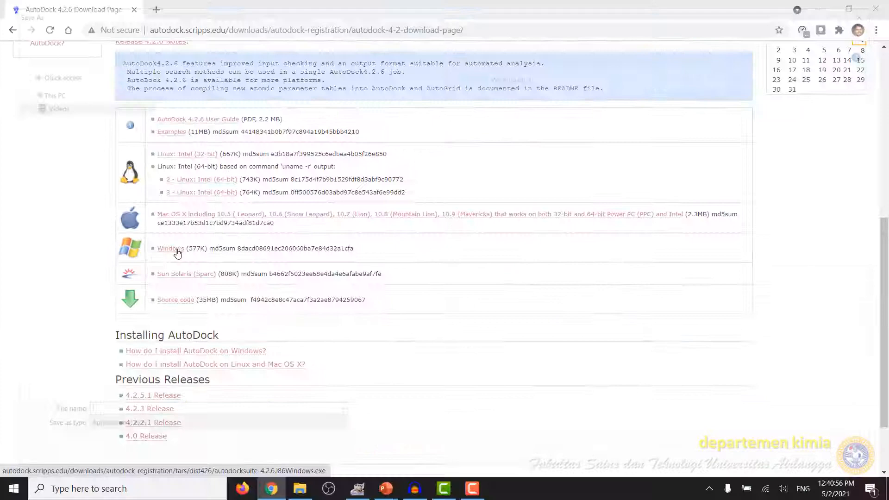
pyautogui.click(365, 255)
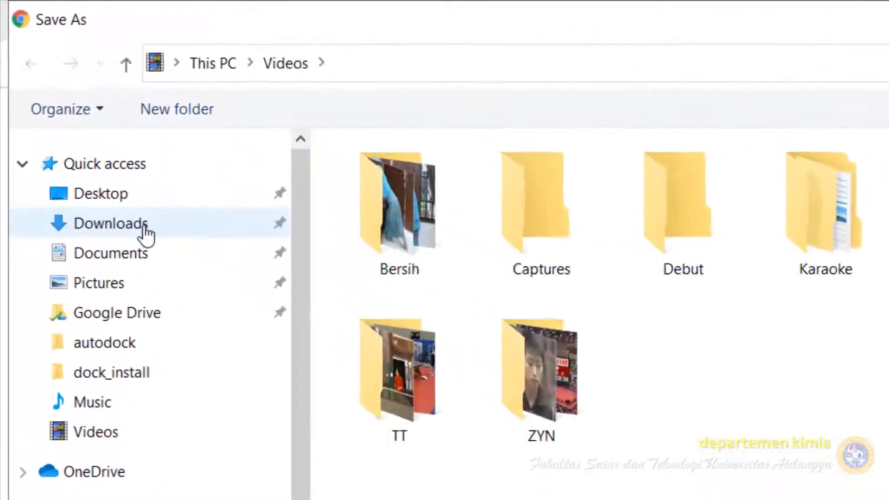
pyautogui.click(145, 226)
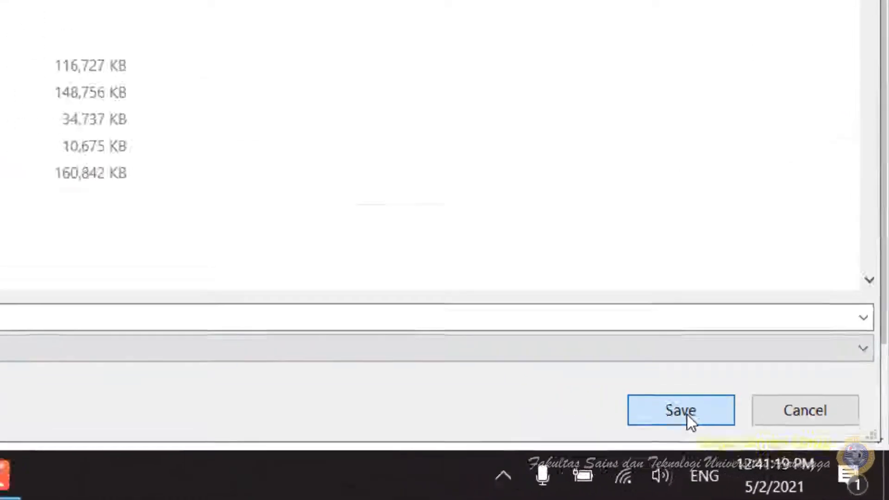
pyautogui.click(605, 387)
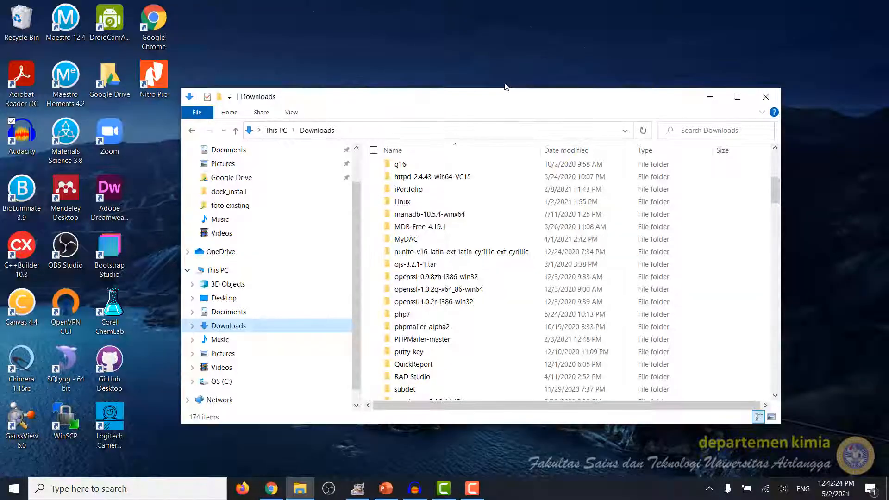
# - Launch the downloaded autodocksuite-4.2.6.i86Windows.exe installer from the Downloads folder
pyautogui.scroll(-3, 454, 230)
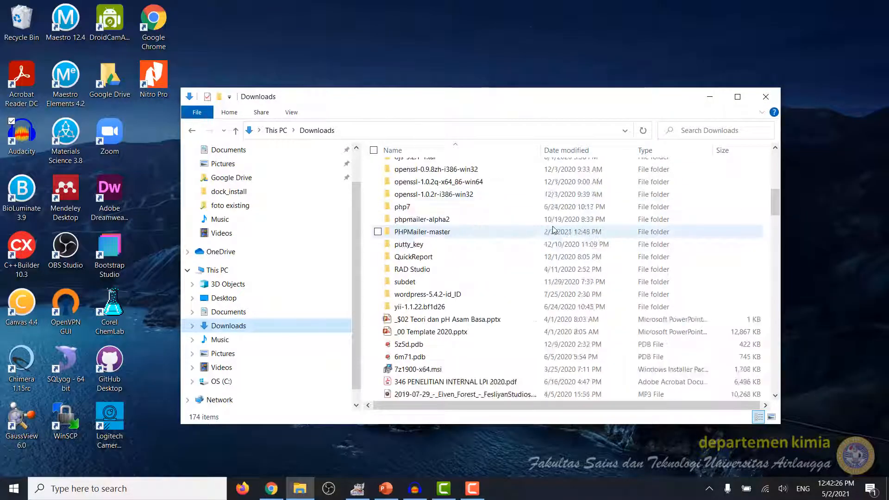
pyautogui.scroll(-4, 553, 230)
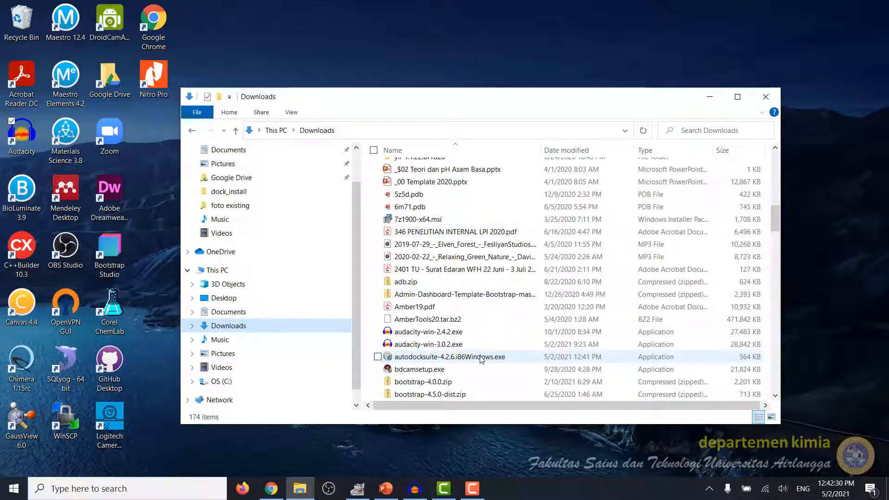
pyautogui.doubleClick(481, 360)
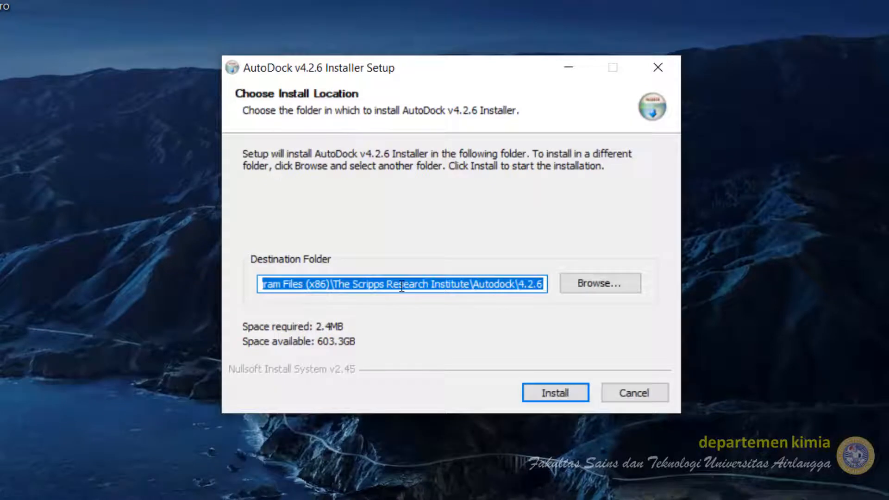
# - Install AutoDock 4.2.6 into C:\Program Files (x86)\The Scripps Research Institute\Autodock\4.2.6 and close the setup
pyautogui.click(376, 283)
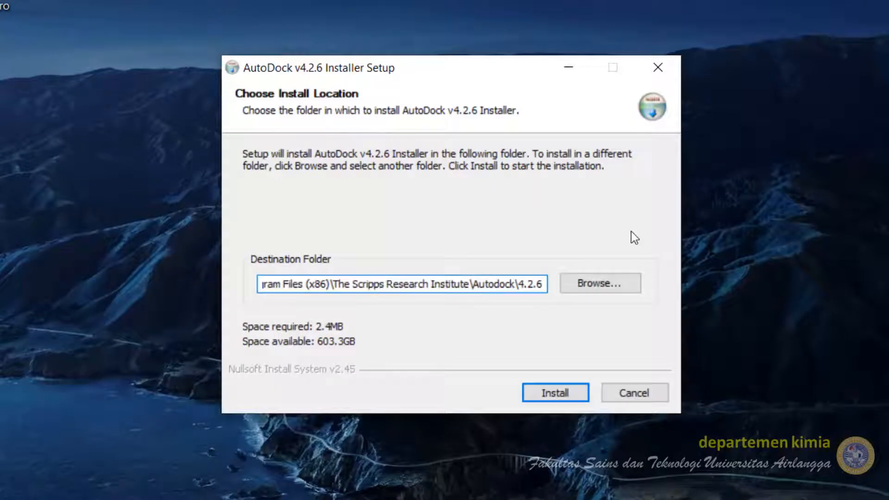
pyautogui.press('Left')
pyautogui.press('Left')
pyautogui.press('Left')
pyautogui.press('Left')
pyautogui.press('Left')
pyautogui.press('Left')
pyautogui.press('Left')
pyautogui.press('Left')
pyautogui.press('Left')
pyautogui.press('Left')
pyautogui.press('Left')
pyautogui.press('Left')
pyautogui.press('Left')
pyautogui.press('Left')
pyautogui.press('Left')
pyautogui.press('Left')
pyautogui.press('Left')
pyautogui.press('Left')
pyautogui.press('Left')
pyautogui.press('Left')
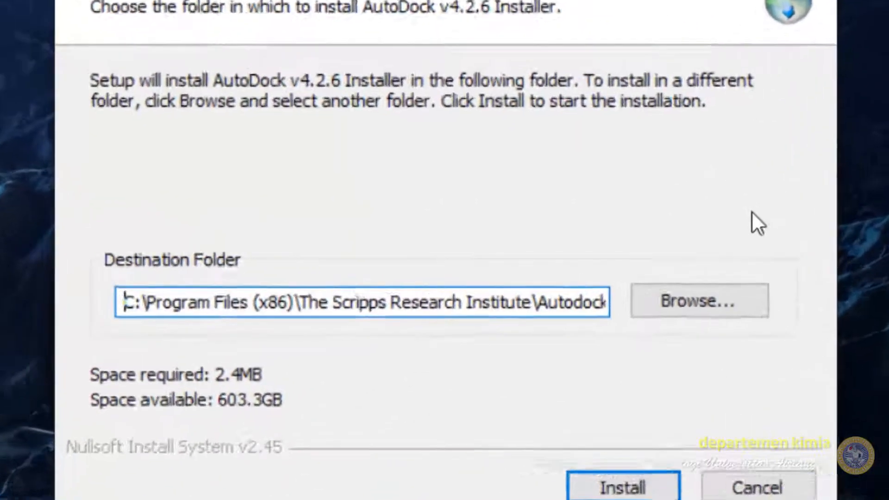
pyautogui.press('Right')
pyautogui.press('Right')
pyautogui.press('Right')
pyautogui.press('Right')
pyautogui.press('Right')
pyautogui.press('Right')
pyautogui.press('Right')
pyautogui.press('Right')
pyautogui.press('Right')
pyautogui.press('Right')
pyautogui.press('Right')
pyautogui.press('Right')
pyautogui.press('Right')
pyautogui.press('Right')
pyautogui.press('Right')
pyautogui.press('Right')
pyautogui.press('Right')
pyautogui.press('Right')
pyautogui.press('Right')
pyautogui.press('Right')
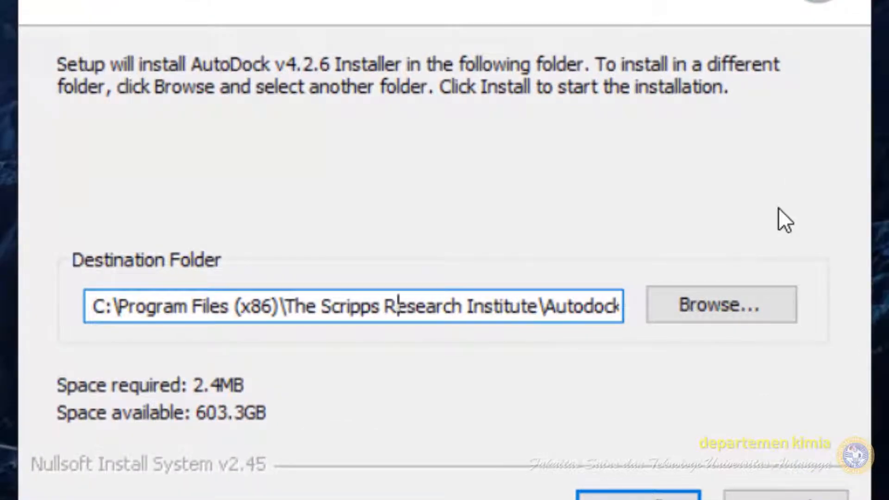
pyautogui.press('Right')
pyautogui.press('Right')
pyautogui.press('Right')
pyautogui.press('End')
pyautogui.write('\\4.2.6')
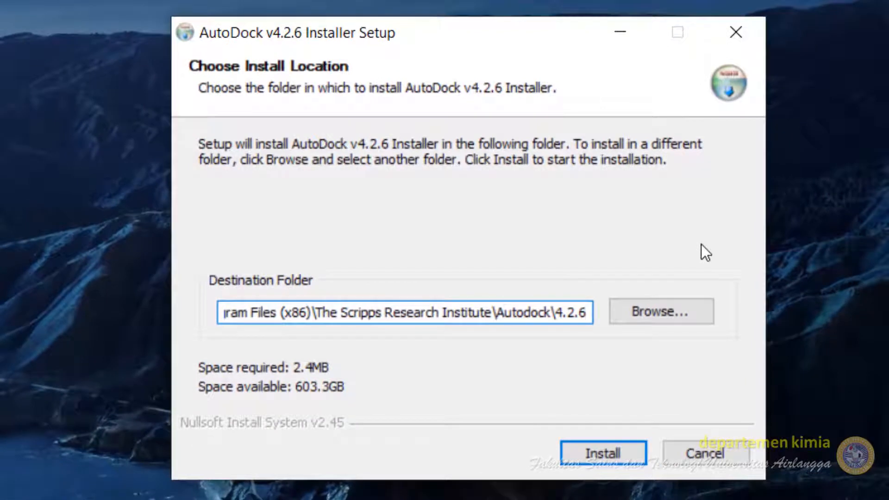
pyautogui.click(603, 452)
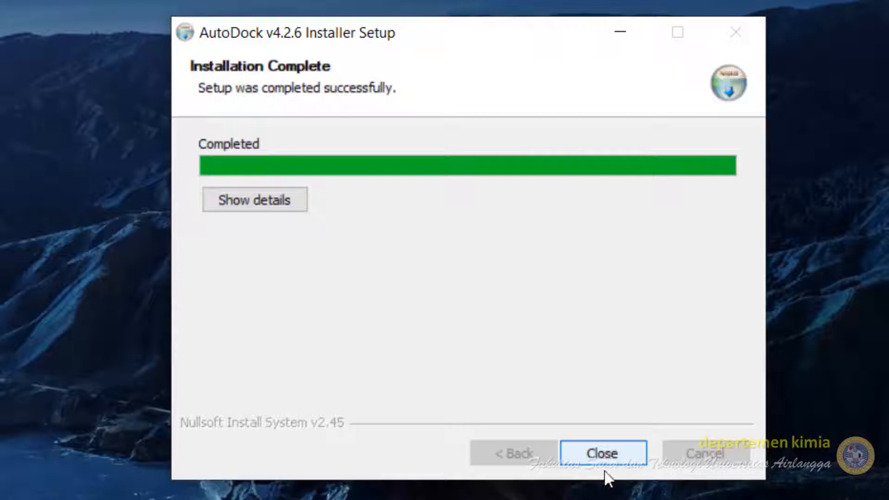
pyautogui.click(611, 452)
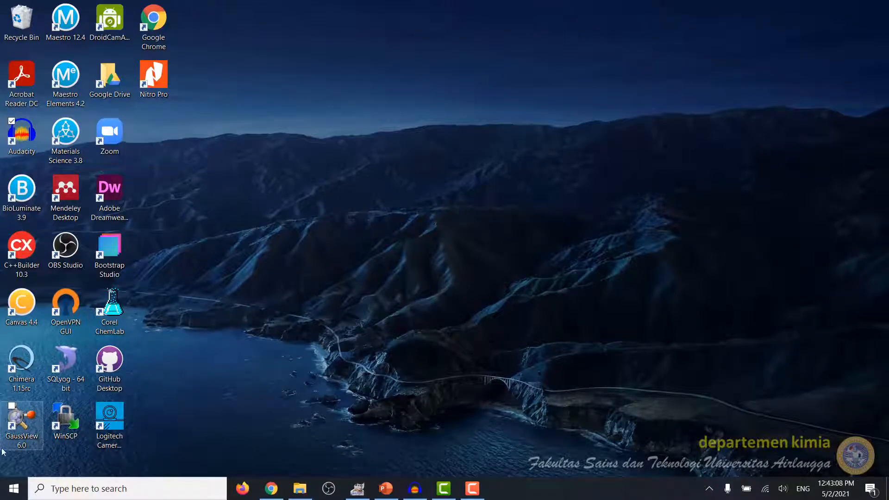
# - Open Windows PowerShell from the Start button's context menu
pyautogui.click(15, 495)
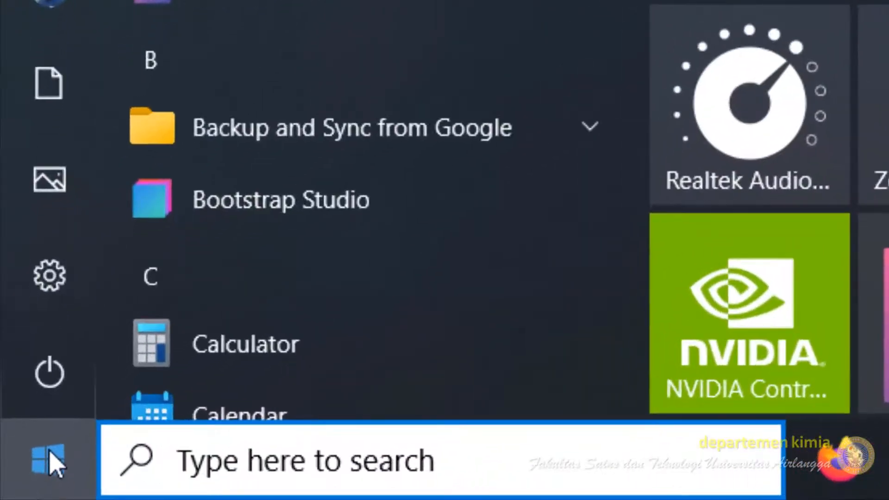
pyautogui.rightClick(15, 494)
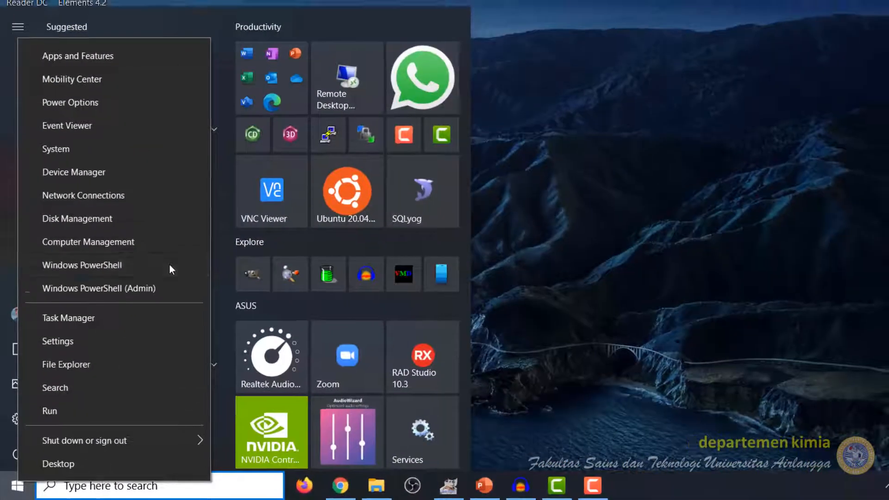
pyautogui.click(169, 265)
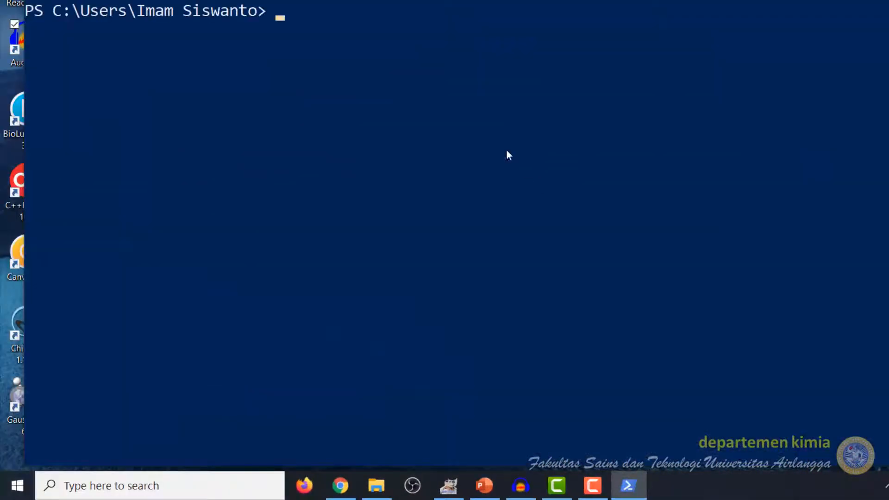
# - Run the autodock4 command in PowerShell
pyautogui.write('autodoc')
pyautogui.press('BackSpace')
pyautogui.write('ock')
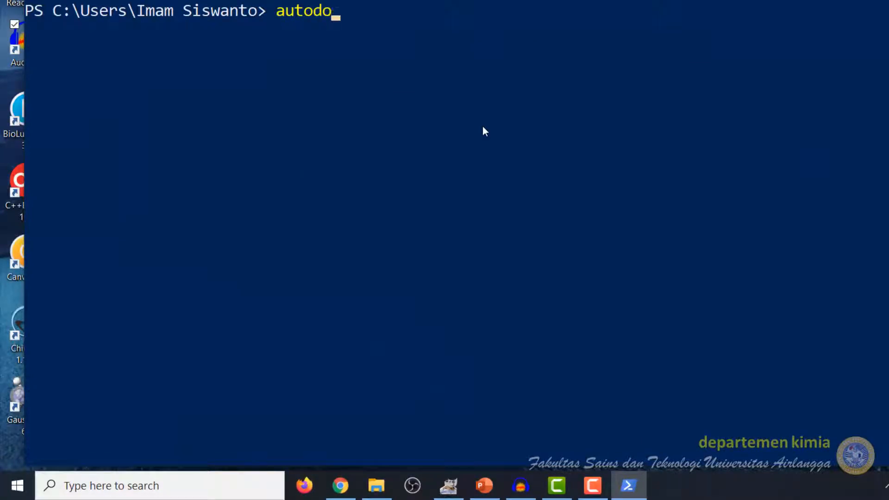
pyautogui.write('4')
pyautogui.press('Return')
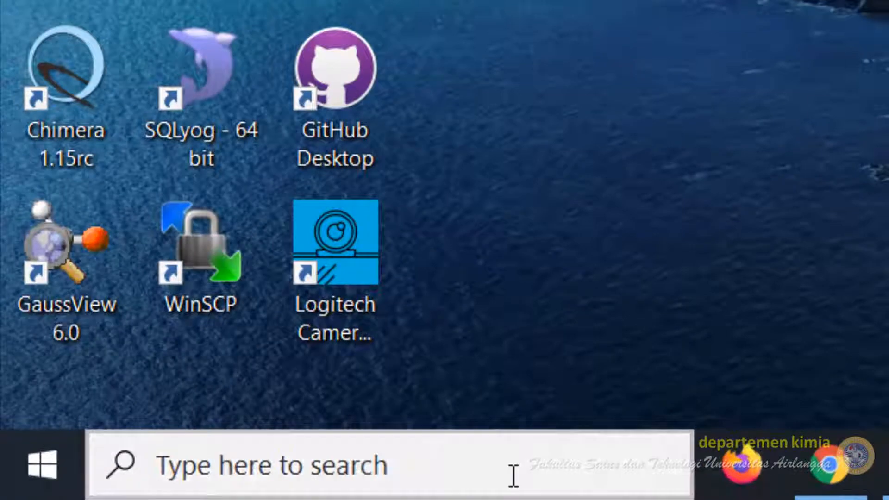
# - Search for and open the system environment variables settings, then the Environment Variables dialog
pyautogui.click(168, 490)
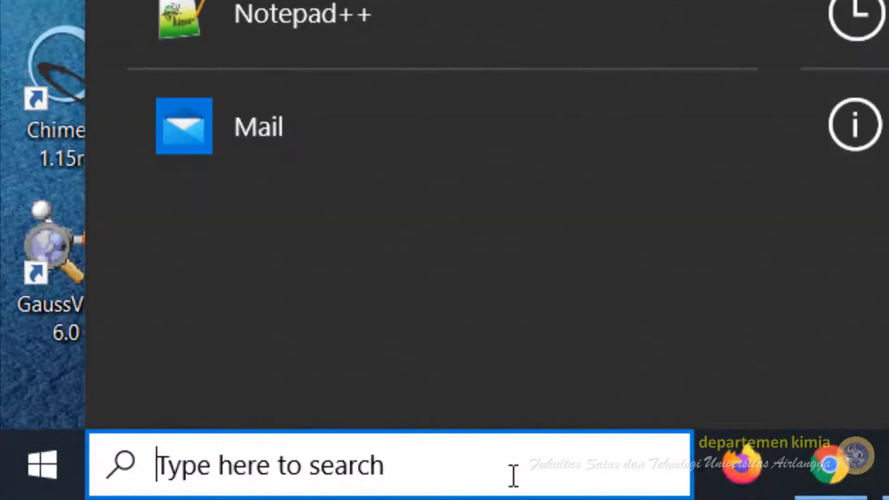
pyautogui.write('system envi')
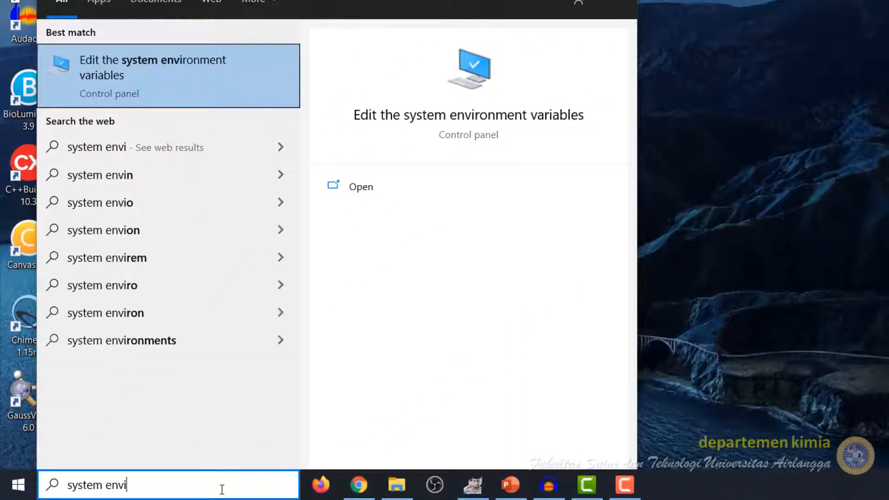
pyautogui.click(132, 72)
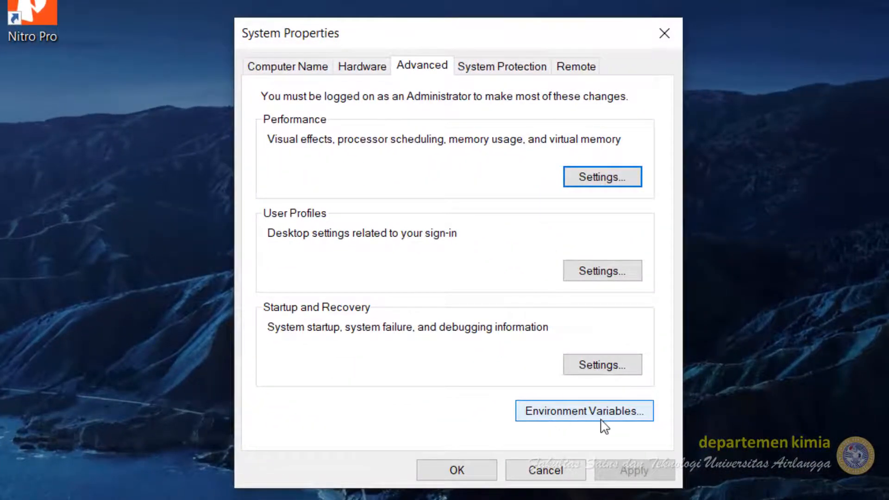
pyautogui.click(600, 419)
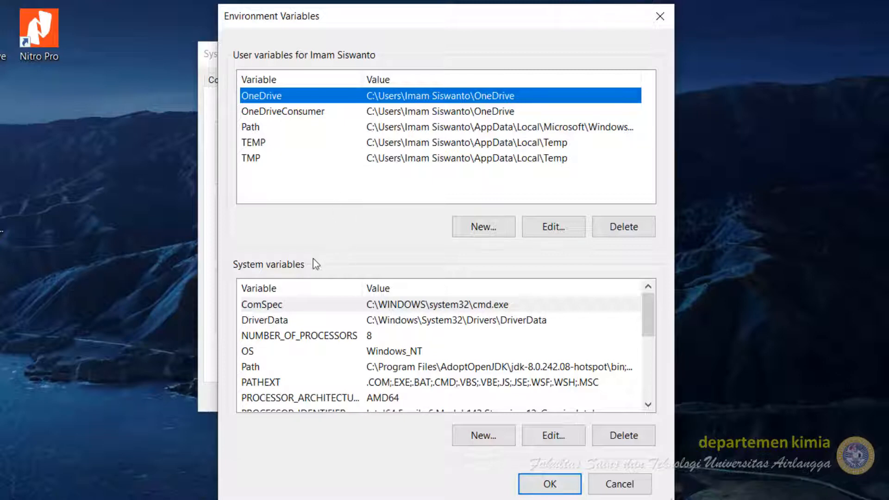
# - Edit the system Path variable and add a new empty entry at the end of its list
pyautogui.click(254, 370)
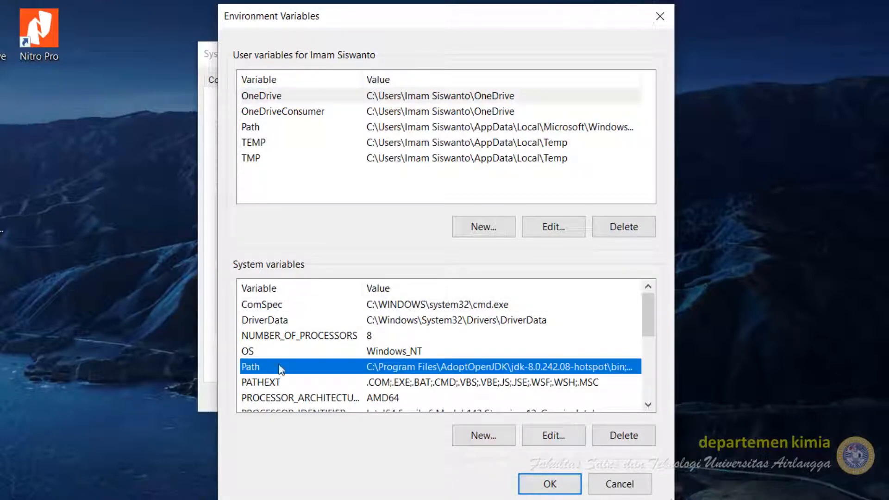
pyautogui.click(549, 433)
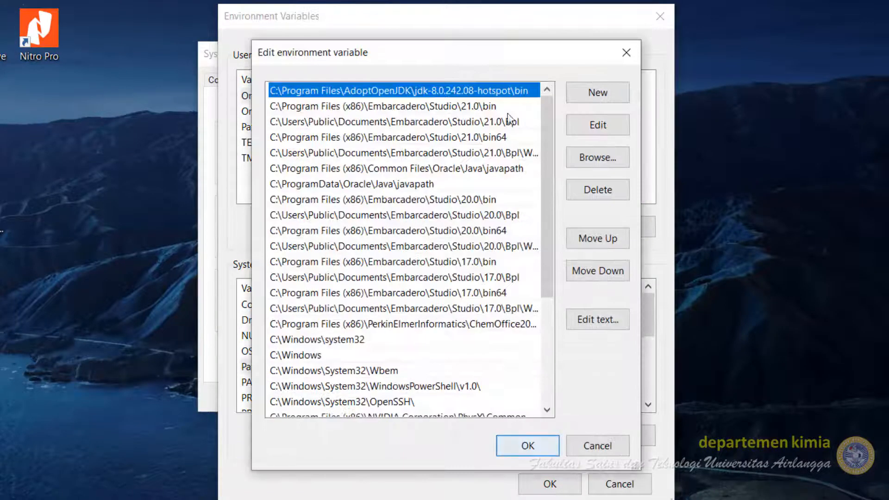
pyautogui.moveTo(470, 51); pyautogui.dragTo(464, 0)
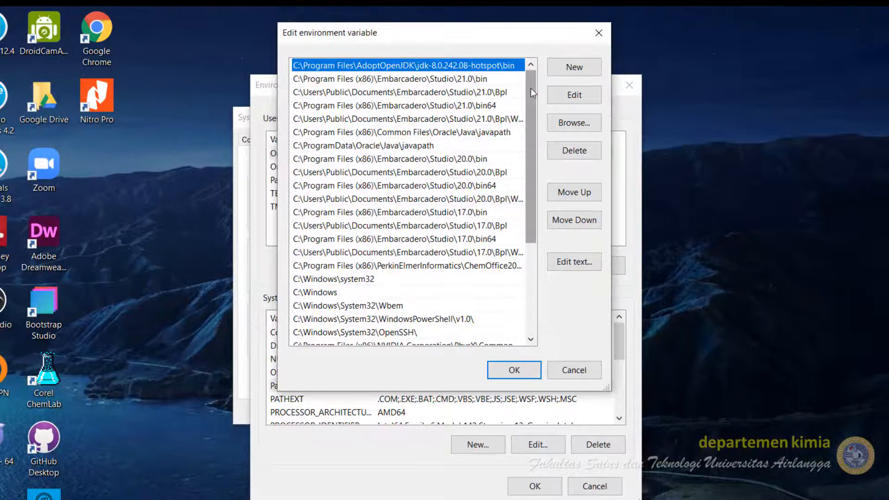
pyautogui.moveTo(530, 88); pyautogui.dragTo(446, 307)
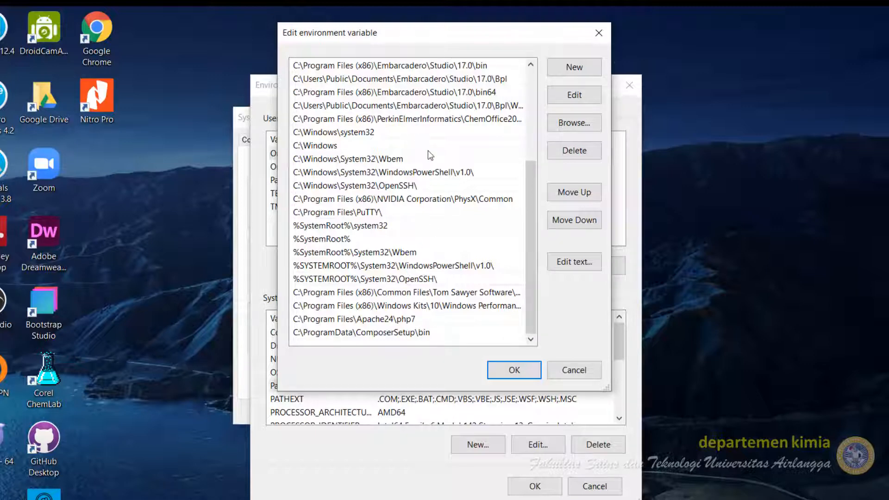
pyautogui.click(573, 68)
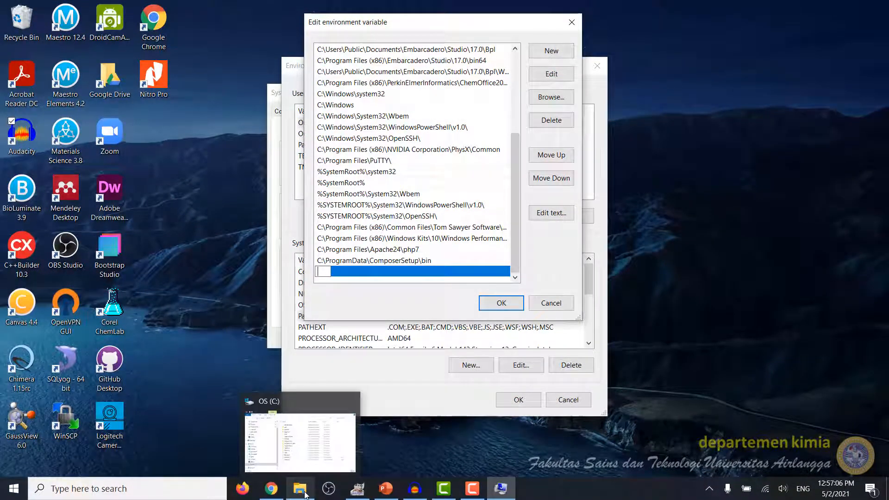
# - Browse in File Explorer to the Autodock\4.2.6 install folder, select its full address path, and return to the Path editor
pyautogui.click(305, 494)
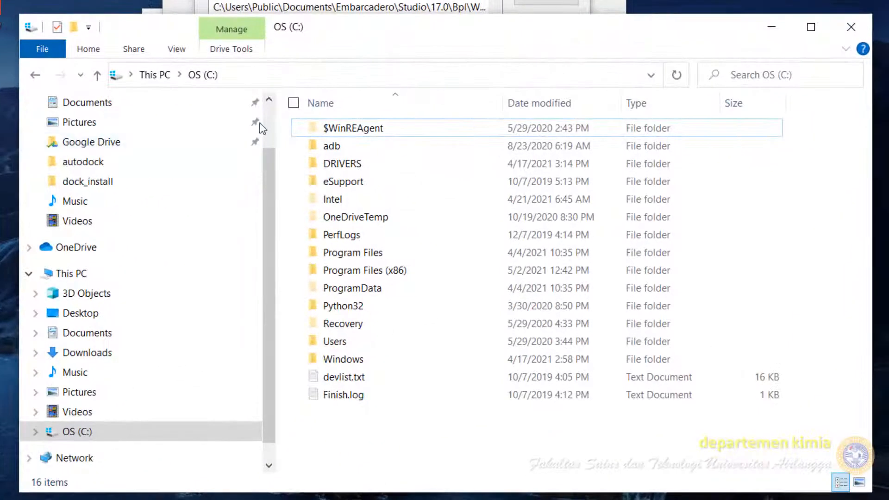
pyautogui.click(393, 277)
pyautogui.doubleClick(394, 276)
pyautogui.scroll(-10, 423, 288)
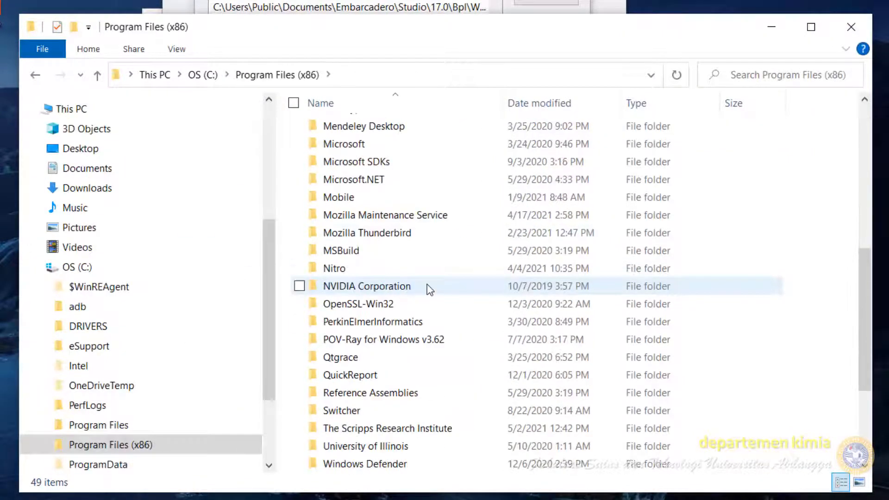
pyautogui.doubleClick(413, 268)
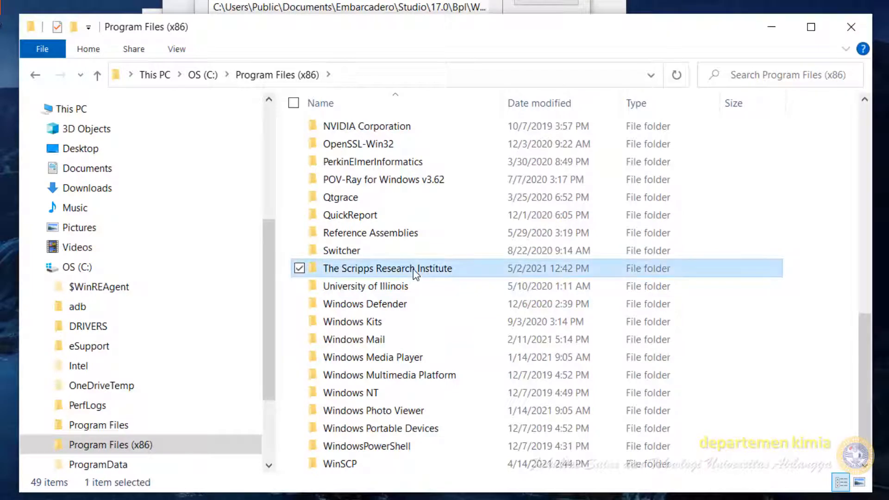
pyautogui.doubleClick(341, 131)
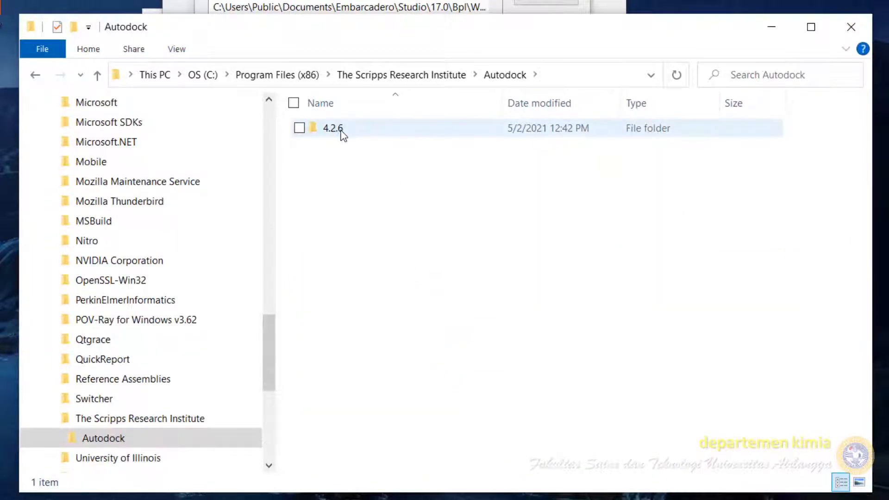
pyautogui.doubleClick(341, 132)
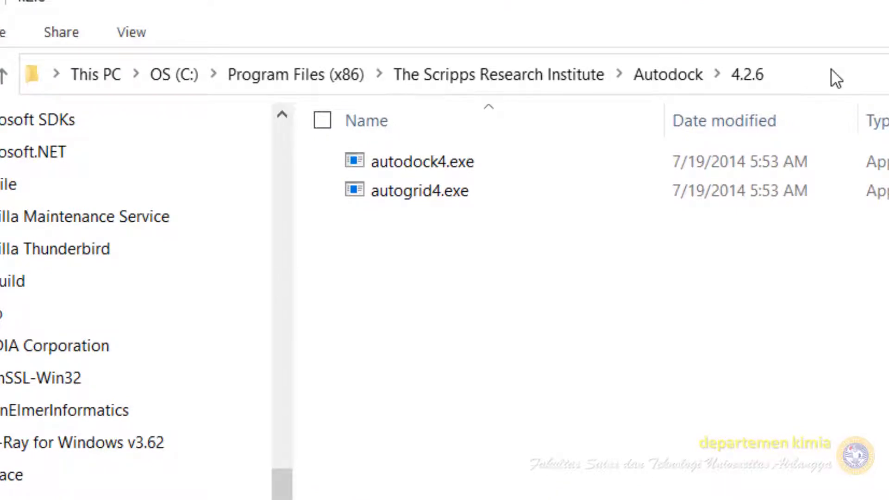
pyautogui.click(830, 69)
pyautogui.hotkey('ctrl', 'c')
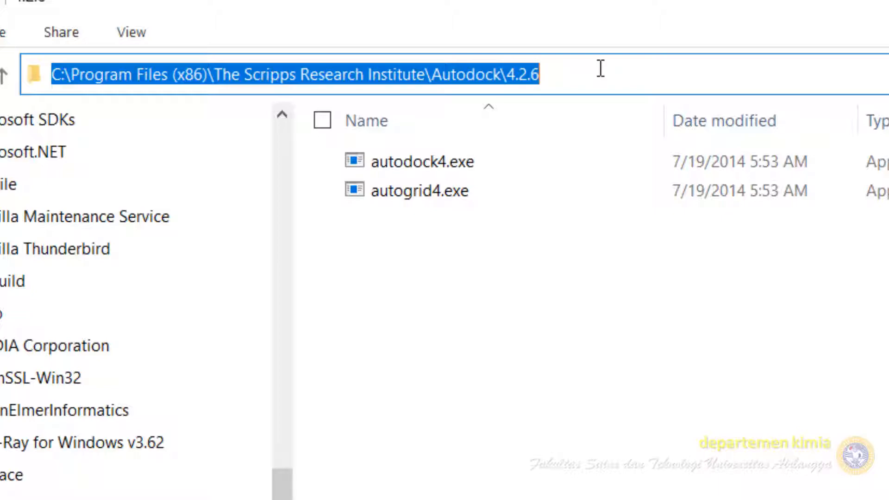
pyautogui.click(441, 26)
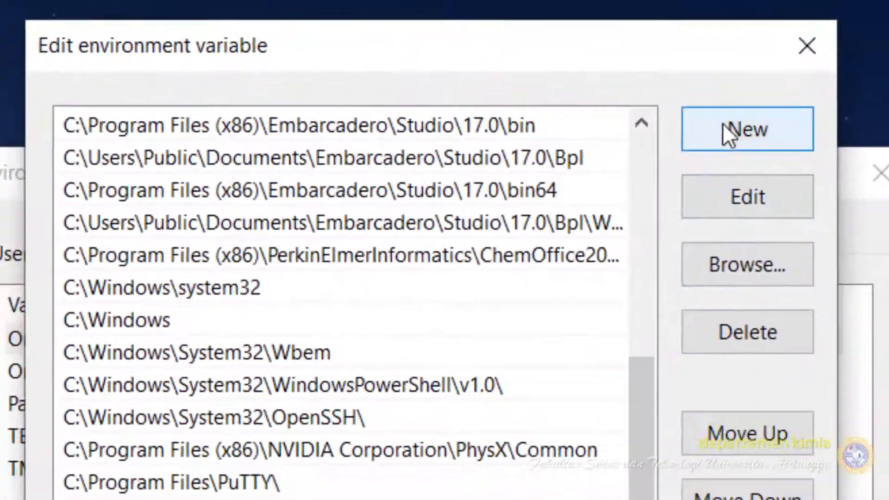
# - Paste the C:\Program Files (x86)\The Scripps Research Institute\Autodock\4.2.6 path into the new Path entry and confirm all open dialogs
pyautogui.click(585, 69)
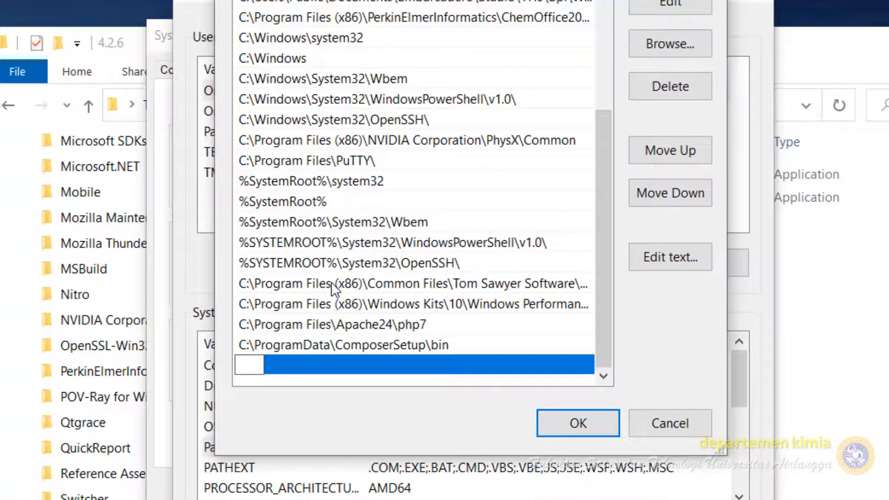
pyautogui.hotkey('ctrl', 'v')
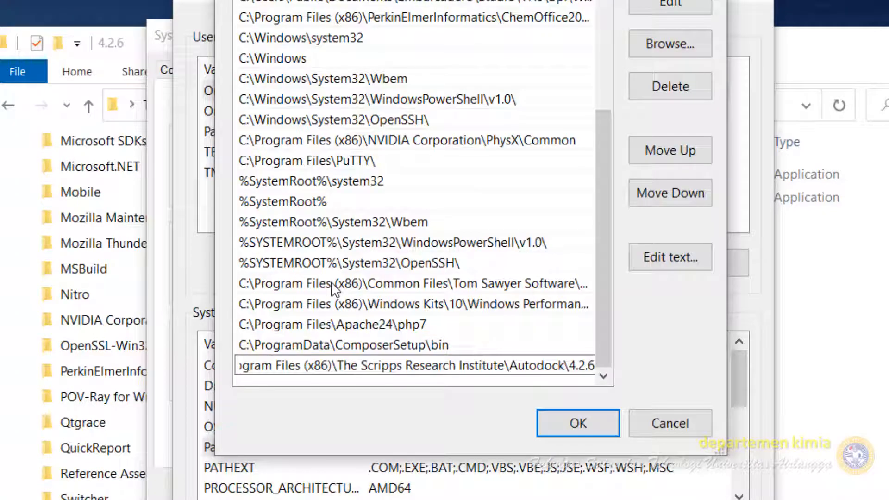
pyautogui.click(568, 423)
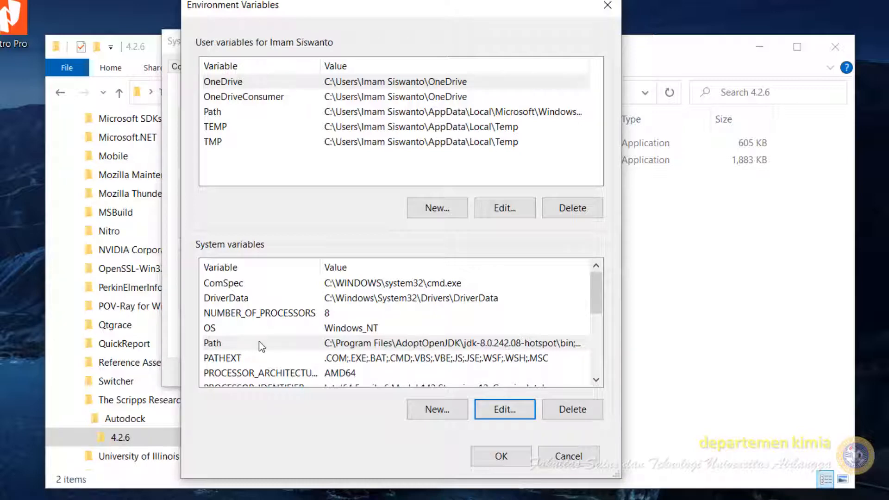
pyautogui.click(501, 456)
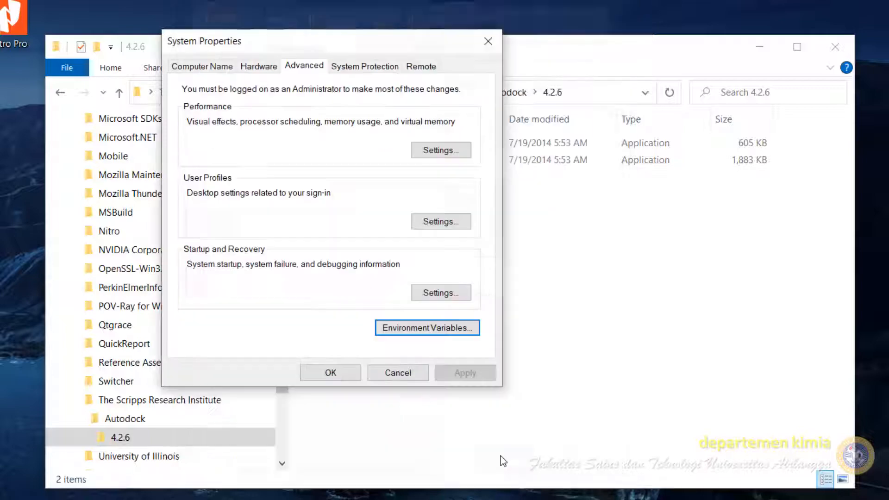
pyautogui.click(326, 375)
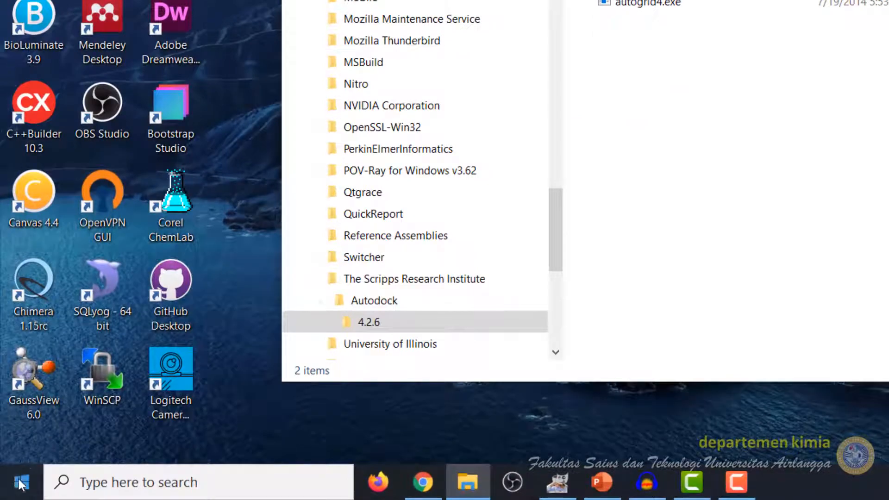
# - Open a new Windows PowerShell window and run the autodock4 command
pyautogui.rightClick(14, 487)
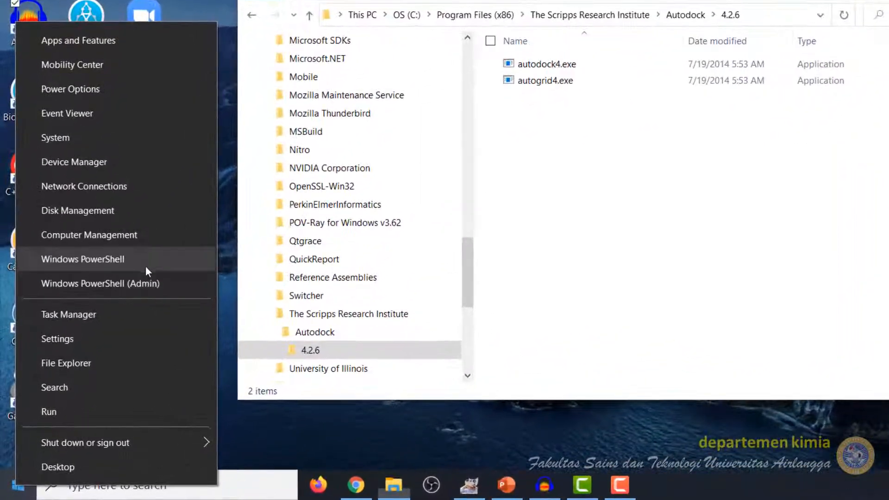
pyautogui.click(141, 273)
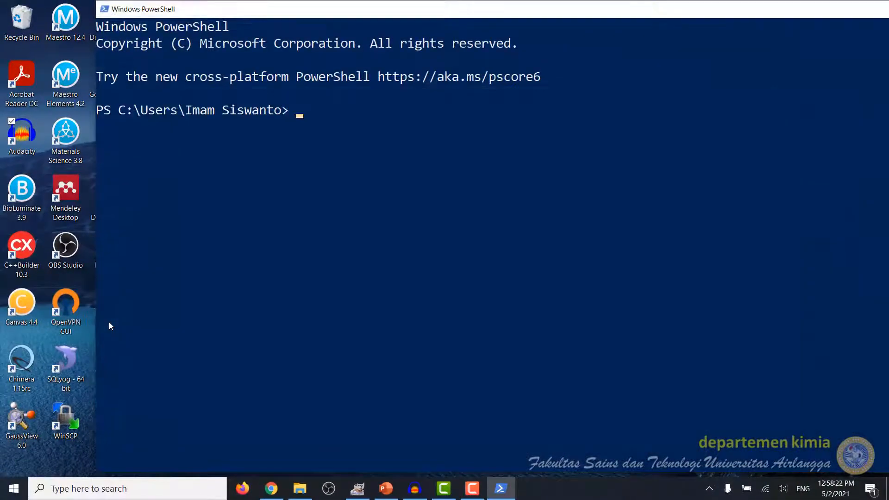
pyautogui.write('auto')
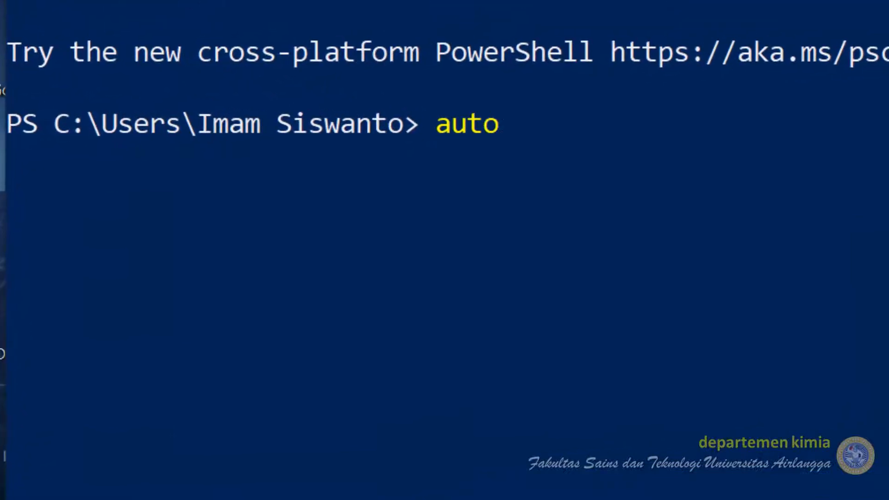
pyautogui.write('dock4')
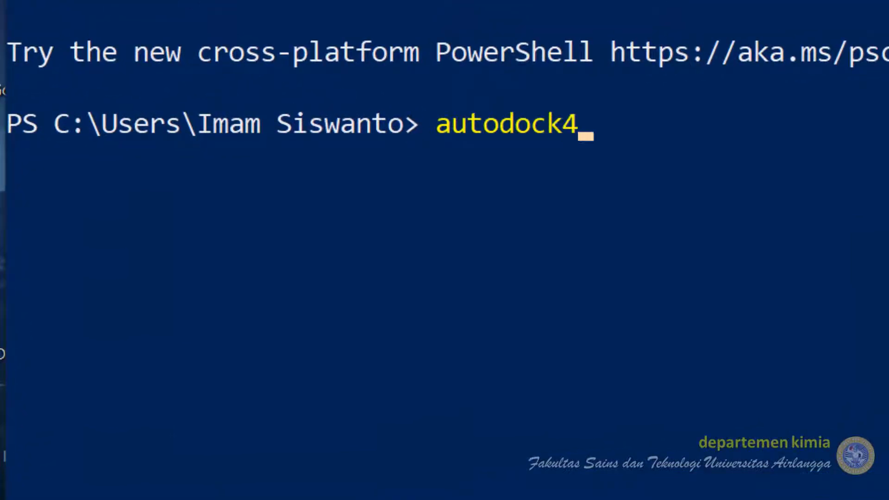
pyautogui.press('Return')
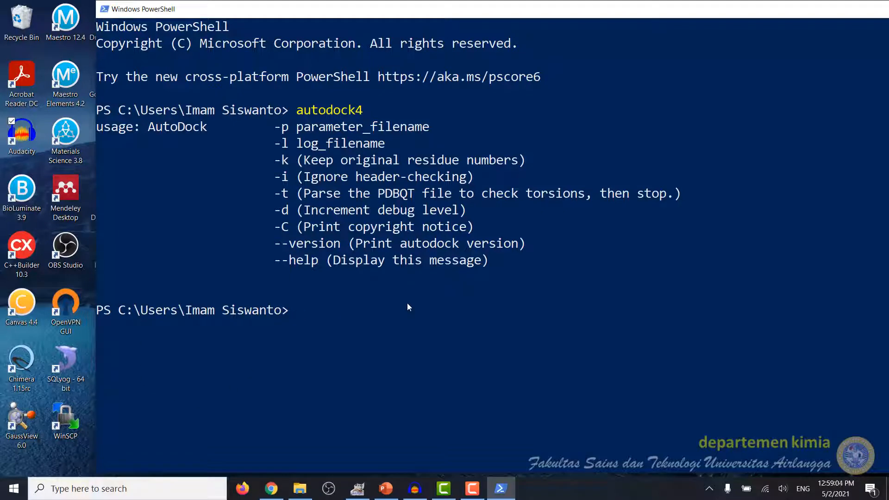
# - Move up one directory with cd .. and run autodock4 again from there
pyautogui.write('cd ..')
pyautogui.press('Return')
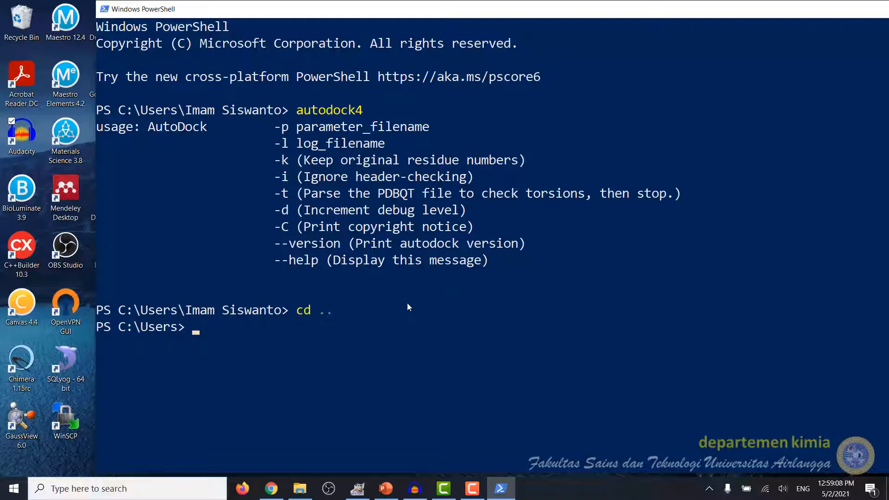
pyautogui.write('autodock4')
pyautogui.press('Return')
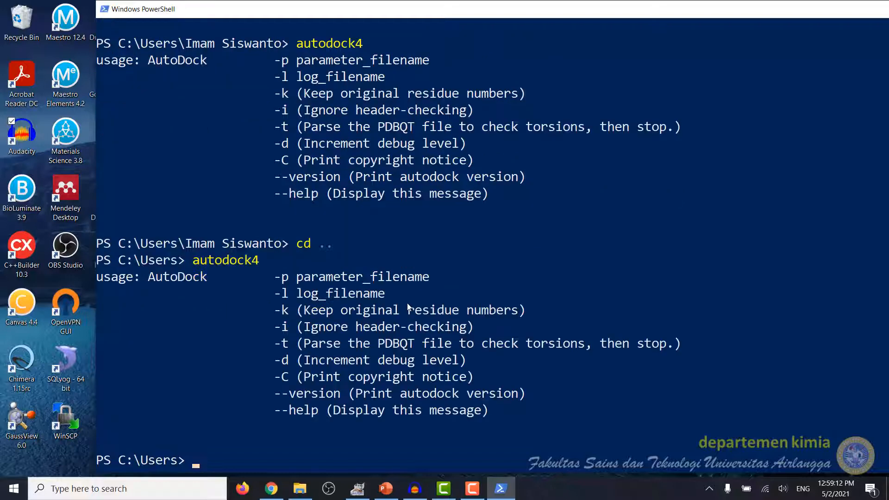